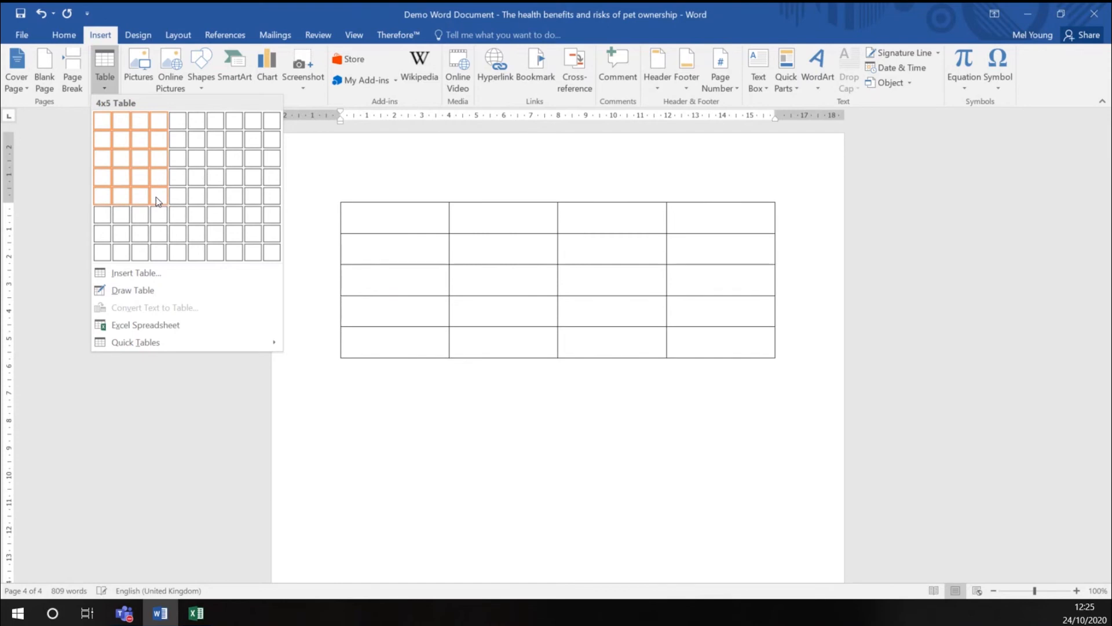
Insert a table of four columns and five rows, and enter the headings January, February and March from the second column onward
{"action": "left_click", "coordinate": [156, 197]}
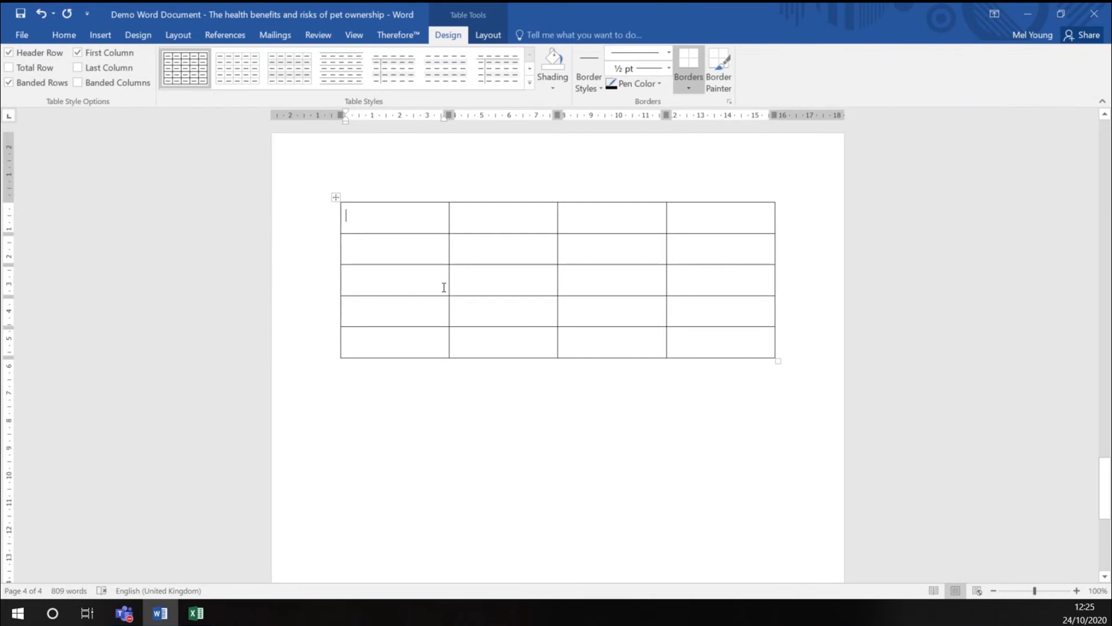
{"action": "key", "text": "Tab"}
{"action": "type", "text": "Ja"}
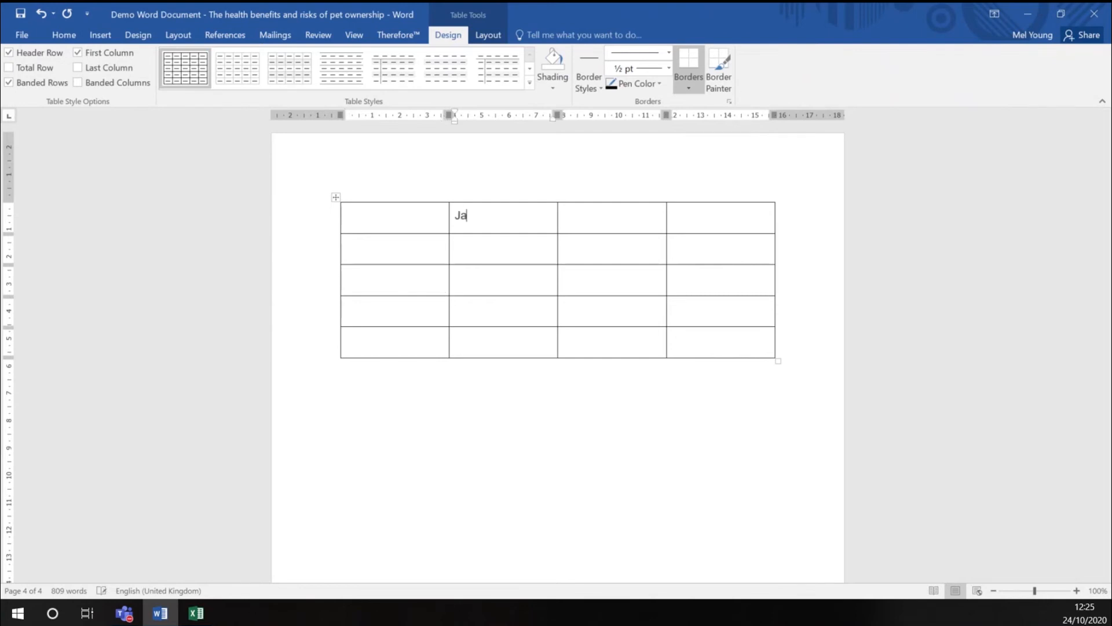
{"action": "type", "text": "nuary"}
{"action": "key", "text": "Tab"}
{"action": "type", "text": "Febu"}
{"action": "key", "text": "BackSpace"}
{"action": "type", "text": "ruary"}
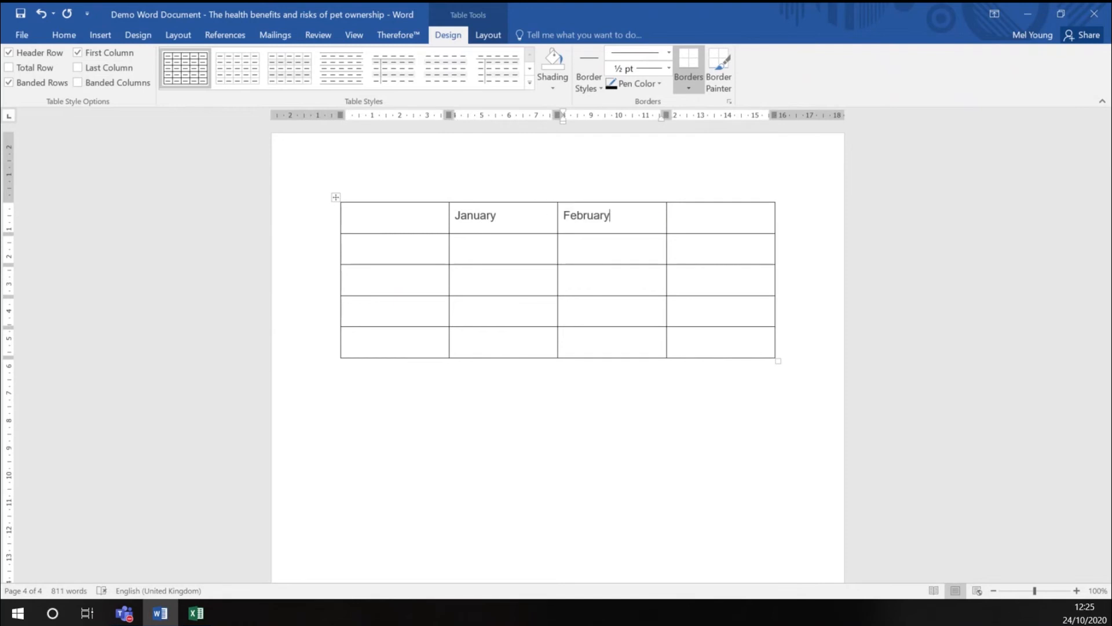
{"action": "key", "text": "Tab"}
{"action": "type", "text": "MArchc"}
{"action": "key", "text": "BackSpace"}
Label the second and third rows Venue 1 and Venue 2 in the table's first column
{"action": "key", "text": "Tab"}
{"action": "type", "text": "Venue 1"}
{"action": "key", "text": "Tab"}
{"action": "key", "text": "Tab"}
{"action": "key", "text": "Tab"}
Label the fourth and fifth rows Venue 3 and Venue 4 in the table's first column
{"action": "key", "text": "Tab"}
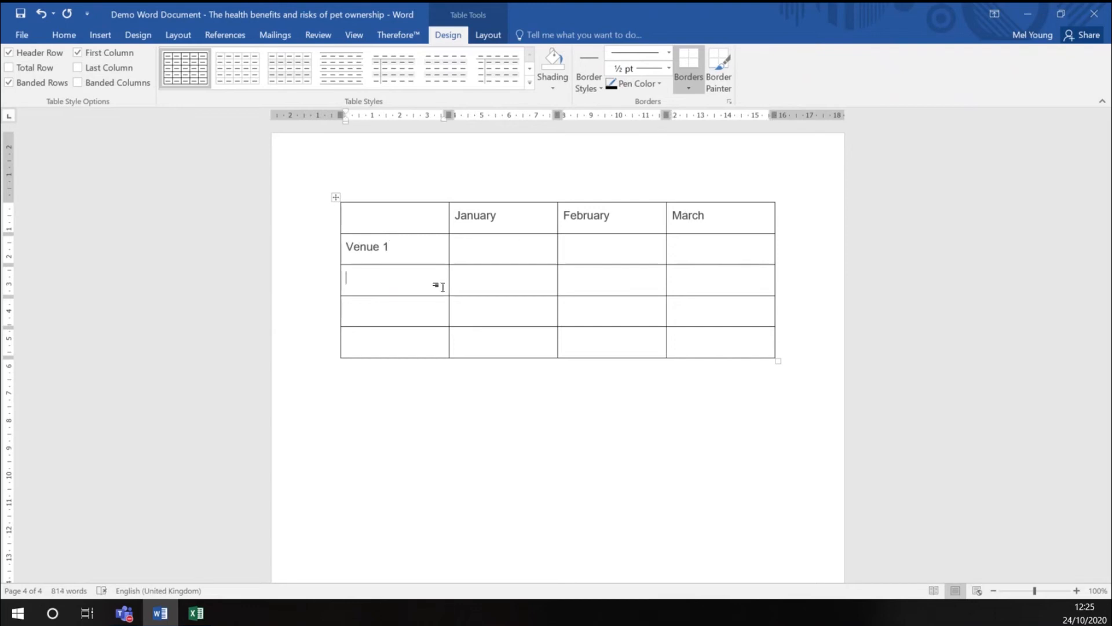
{"action": "type", "text": "Venue 2"}
{"action": "key", "text": "Tab"}
{"action": "key", "text": "Tab"}
{"action": "key", "text": "Tab"}
{"action": "key", "text": "Tab"}
{"action": "type", "text": "Venue 5"}
{"action": "key", "text": "BackSpace"}
{"action": "type", "text": "3"}
{"action": "key", "text": "Tab"}
{"action": "key", "text": "Tab"}
{"action": "key", "text": "Tab"}
{"action": "key", "text": "Tab"}
{"action": "type", "text": "Venue 4"}
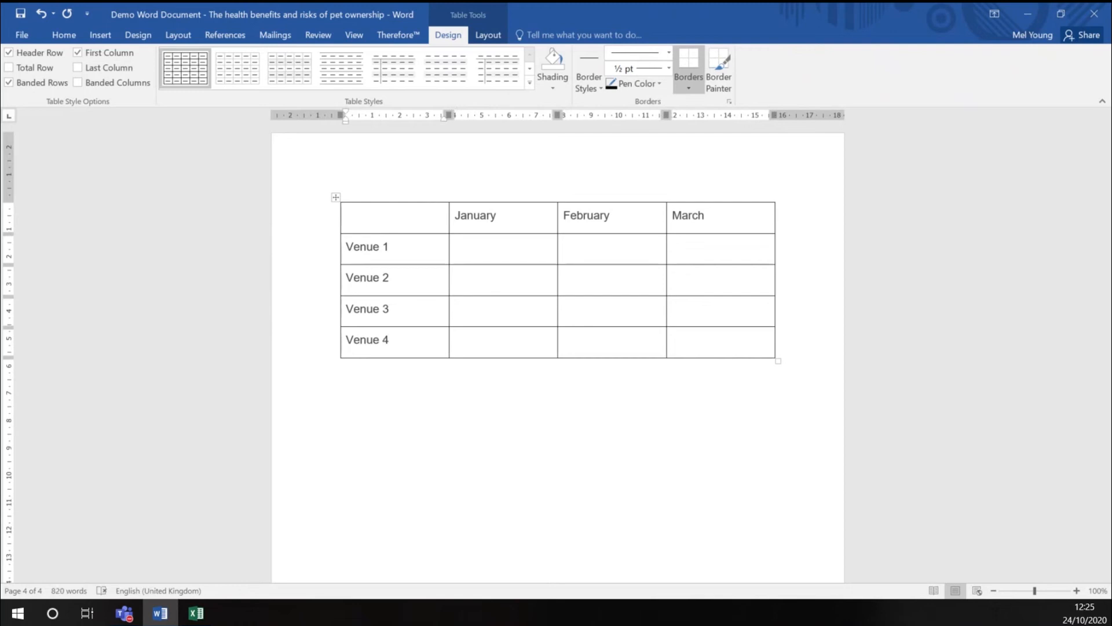
Fill the Venue 1 row with 120 for January, 150 for February and 110 for March
{"action": "left_click", "coordinate": [479, 249]}
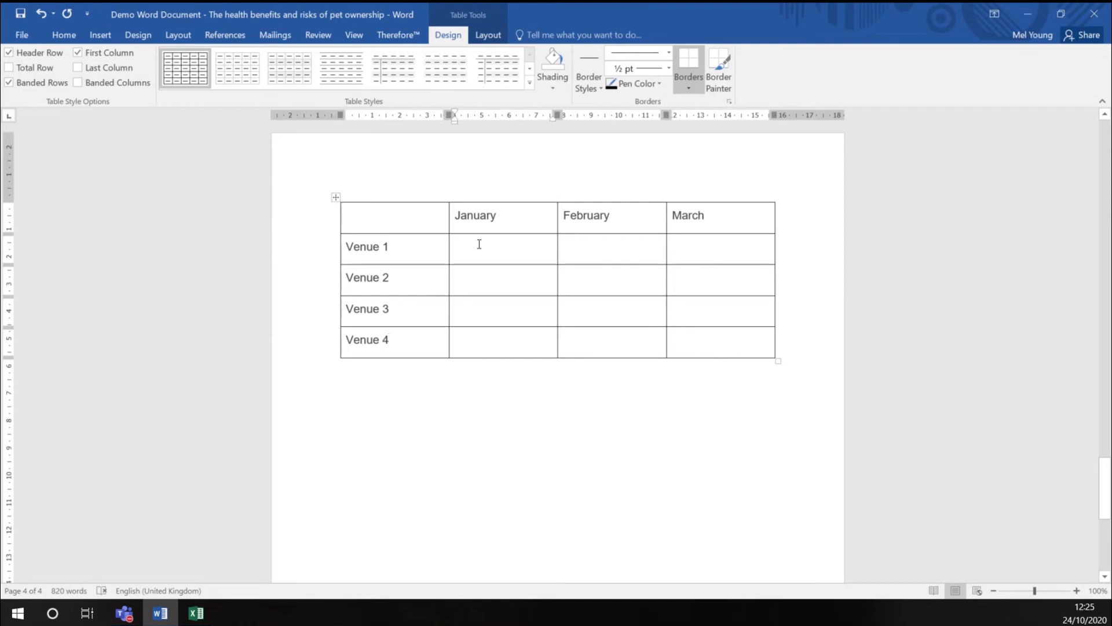
{"action": "type", "text": "120"}
{"action": "key", "text": "Tab"}
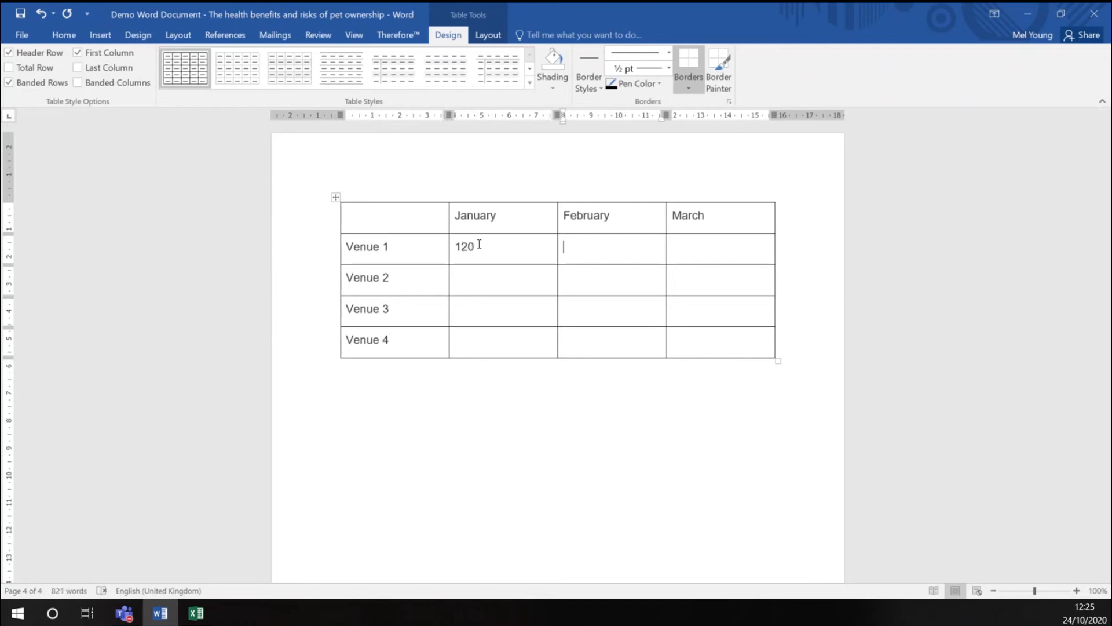
{"action": "type", "text": "150"}
{"action": "key", "text": "Tab"}
{"action": "type", "text": "110"}
Fill the Venue 2 row with 110 for January, 105 for February and 180 for March
{"action": "key", "text": "Down"}
{"action": "key", "text": "Left"}
{"action": "key", "text": "Left"}
{"action": "type", "text": "110"}
{"action": "key", "text": "Tab"}
{"action": "type", "text": "105"}
{"action": "key", "text": "Tab"}
{"action": "type", "text": "180"}
Fill the Venue 3 row with 120 for January, 179 for February and 140 for March
{"action": "key", "text": "Tab"}
{"action": "key", "text": "Tab"}
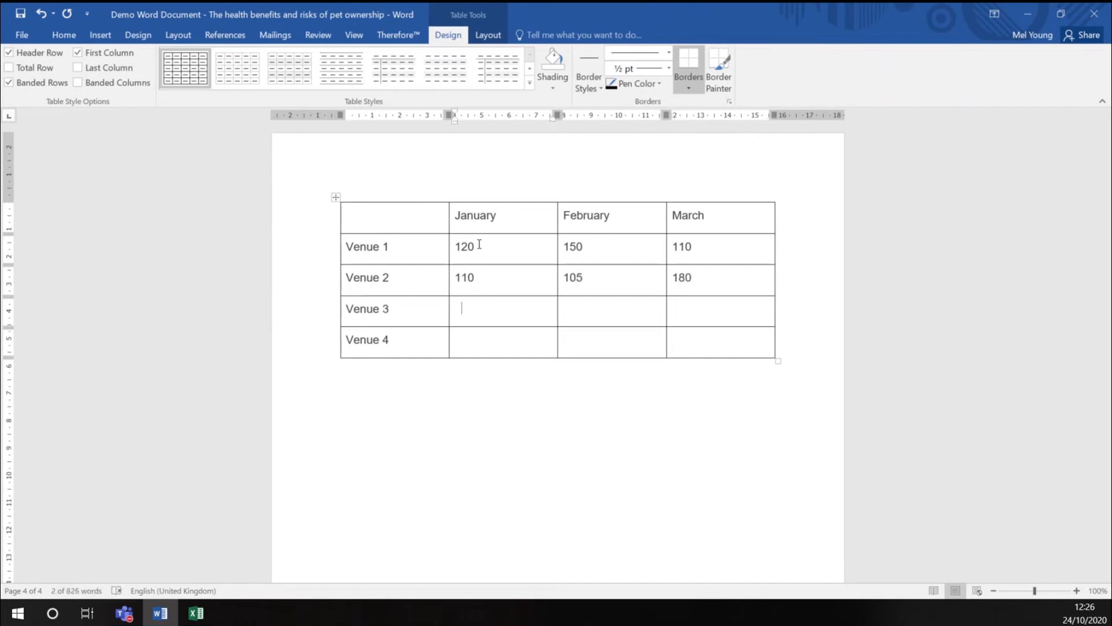
{"action": "type", "text": "120"}
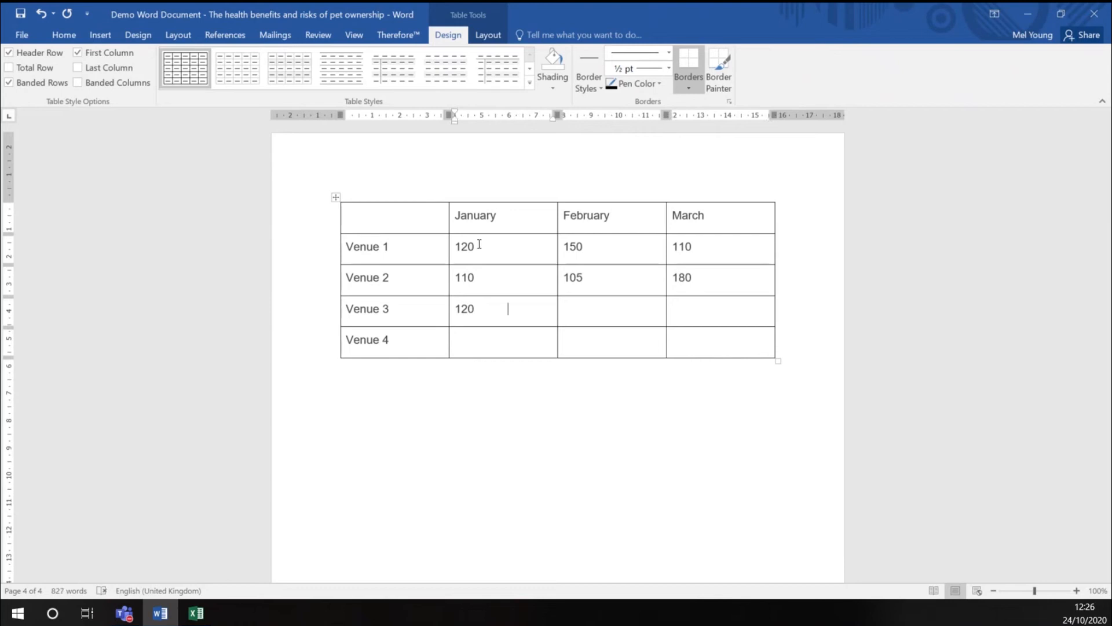
{"action": "key", "text": "Tab"}
{"action": "type", "text": "179"}
{"action": "key", "text": "Tab"}
{"action": "type", "text": "140"}
Fill the Venue 4 row with 200 for January, 220 for February and 250 for March
{"action": "key", "text": "Tab"}
{"action": "key", "text": "Tab"}
{"action": "type", "text": "200"}
{"action": "key", "text": "Tab"}
{"action": "type", "text": "220"}
Add a row at the end of the table for Venue 5 with the values 150, 170 and 120
{"action": "key", "text": "Tab"}
{"action": "type", "text": "250"}
{"action": "key", "text": "Tab"}
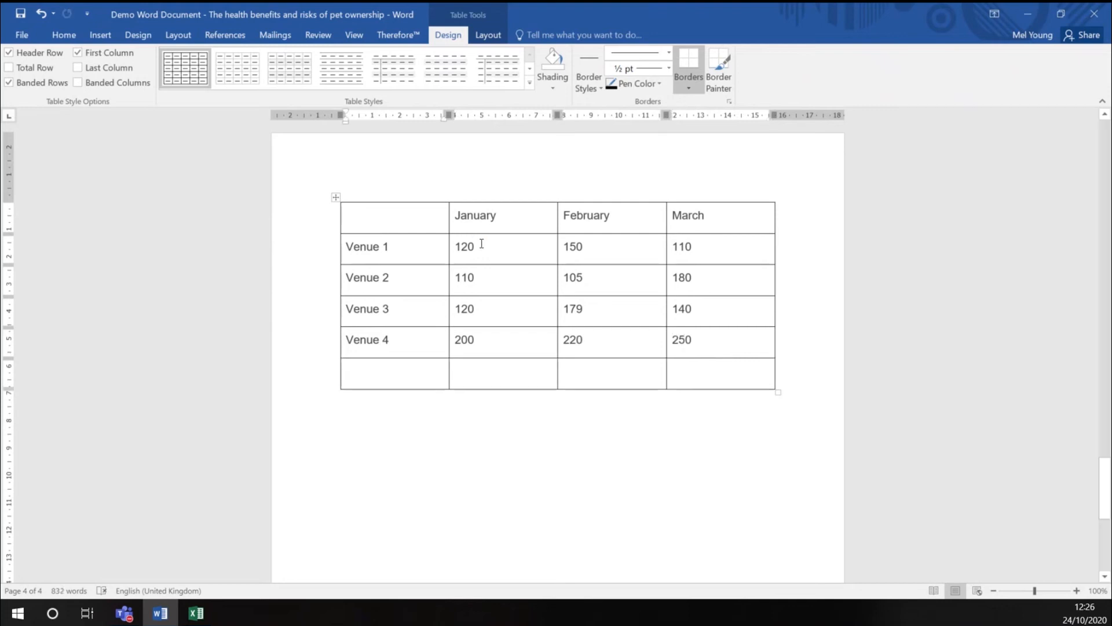
{"action": "key", "text": "ctrl+z"}
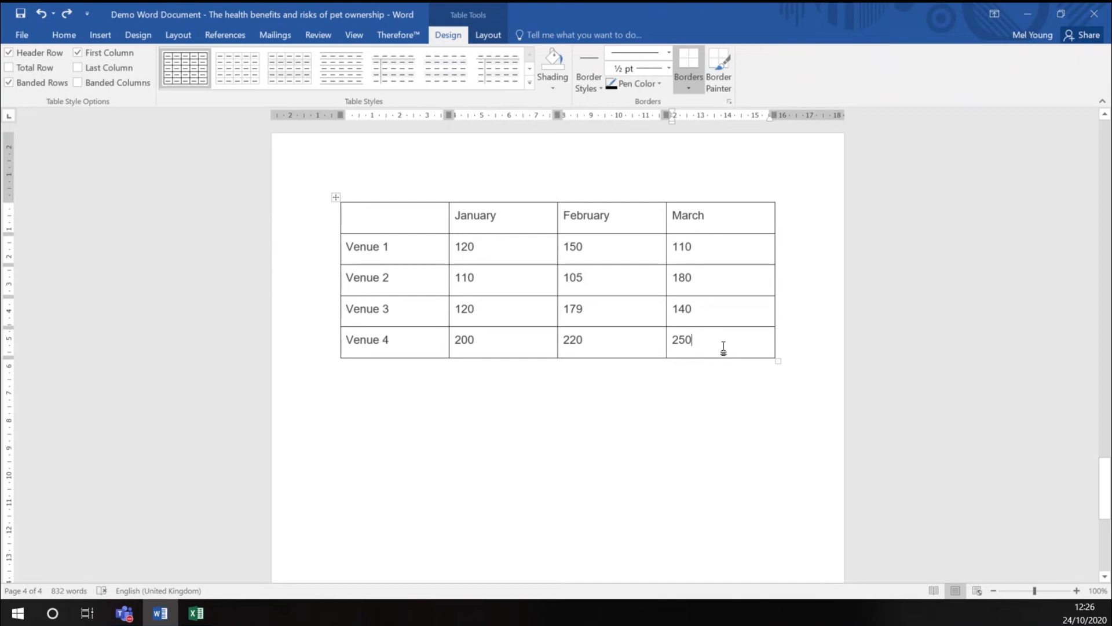
{"action": "key", "text": "Tab"}
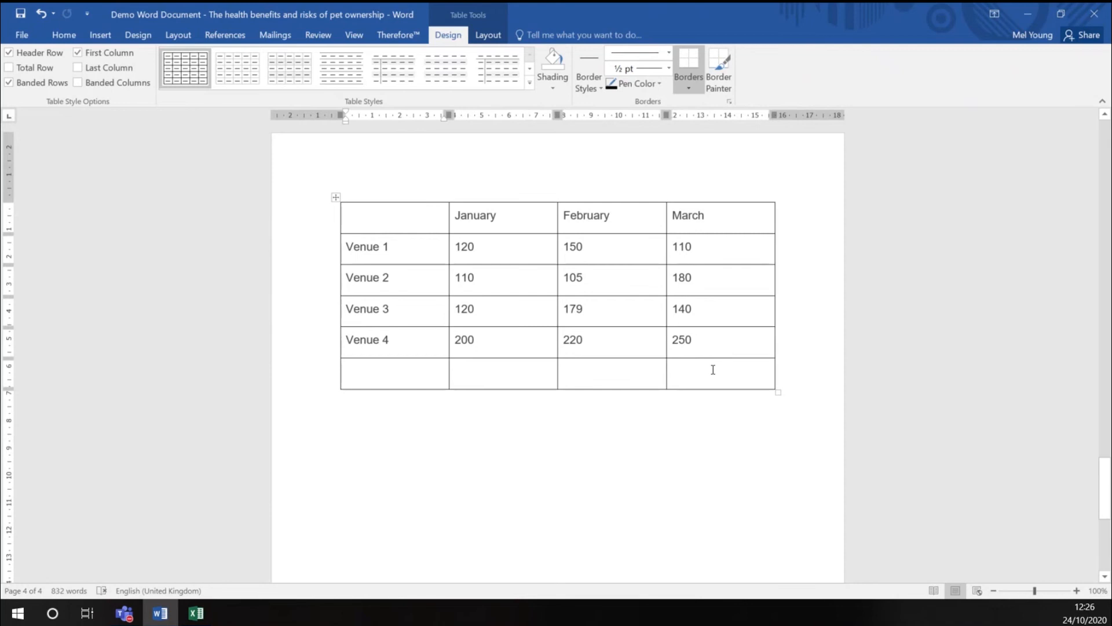
{"action": "type", "text": "Venue 5"}
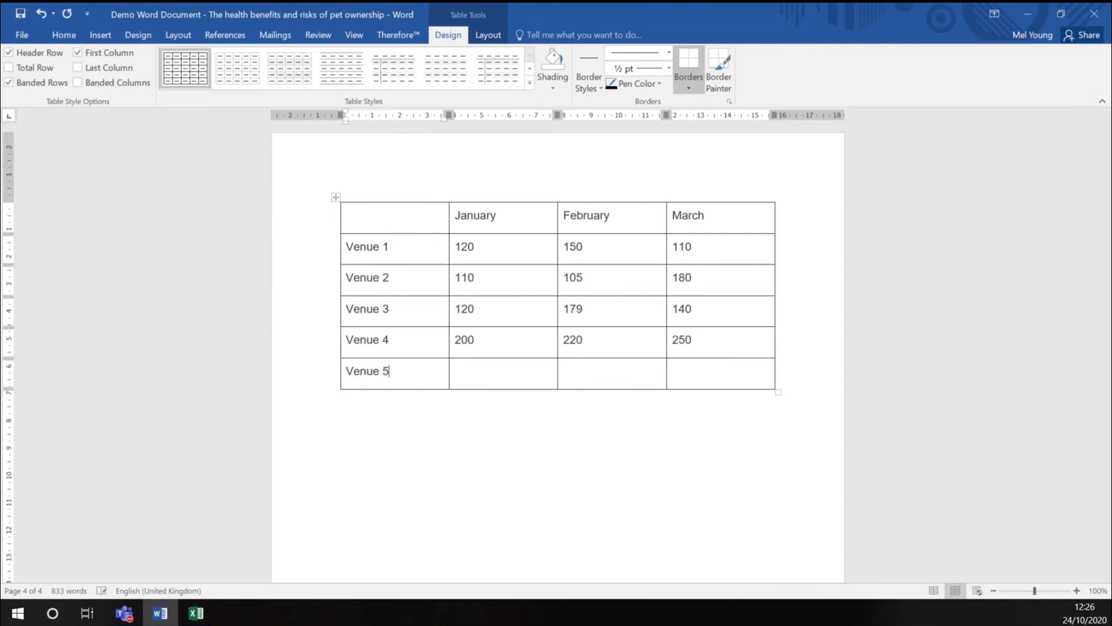
{"action": "key", "text": "Tab"}
{"action": "type", "text": "150"}
{"action": "key", "text": "Tab"}
{"action": "type", "text": "170"}
{"action": "key", "text": "Tab"}
{"action": "type", "text": "120"}
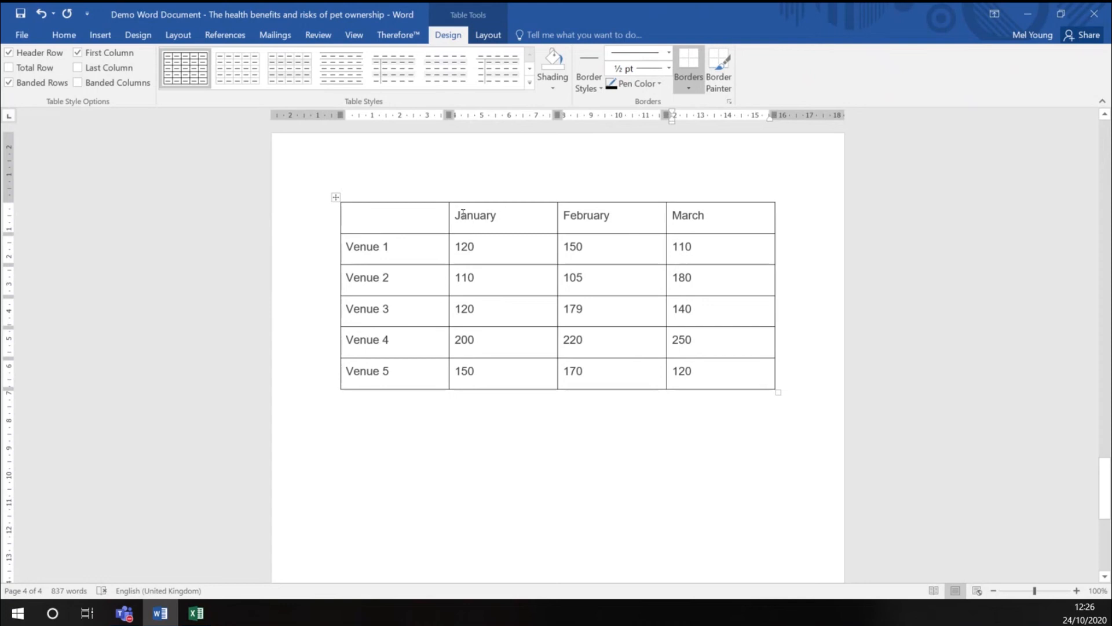
Centre the text in the January, February and March columns, including their headings
{"action": "left_click_drag", "start_coordinate": [467, 215], "coordinate": [511, 366]}
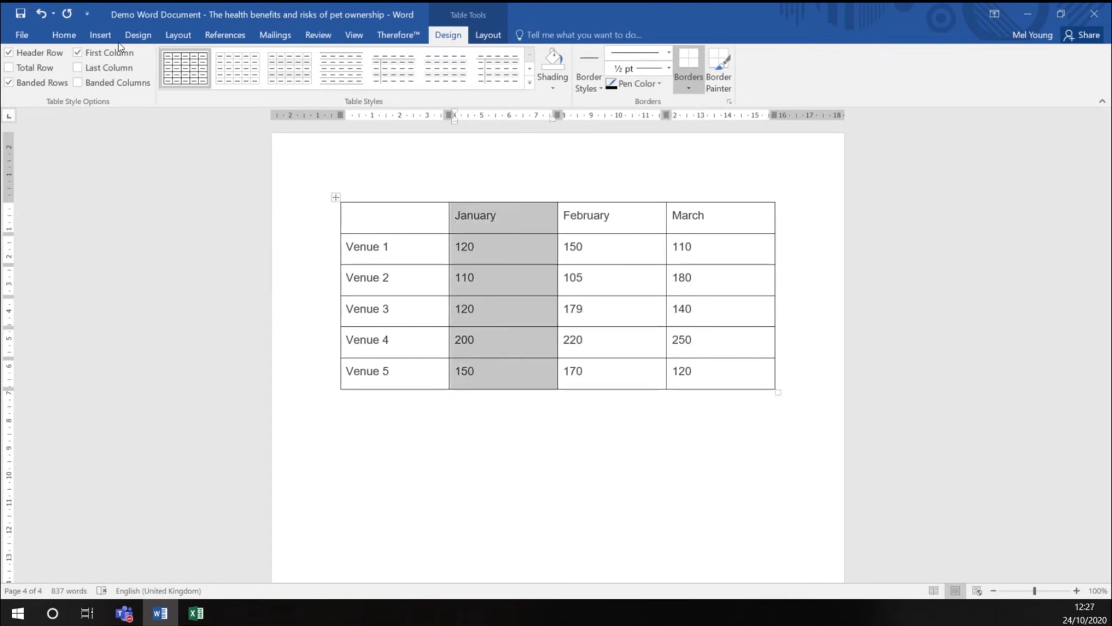
{"action": "left_click", "coordinate": [67, 36]}
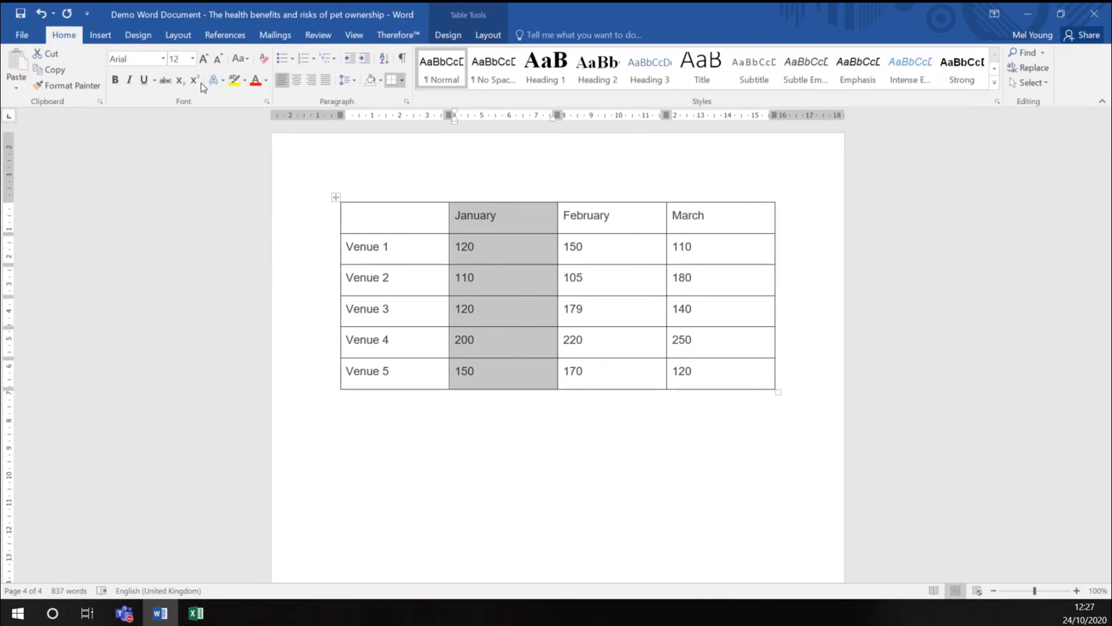
{"action": "left_click", "coordinate": [297, 81]}
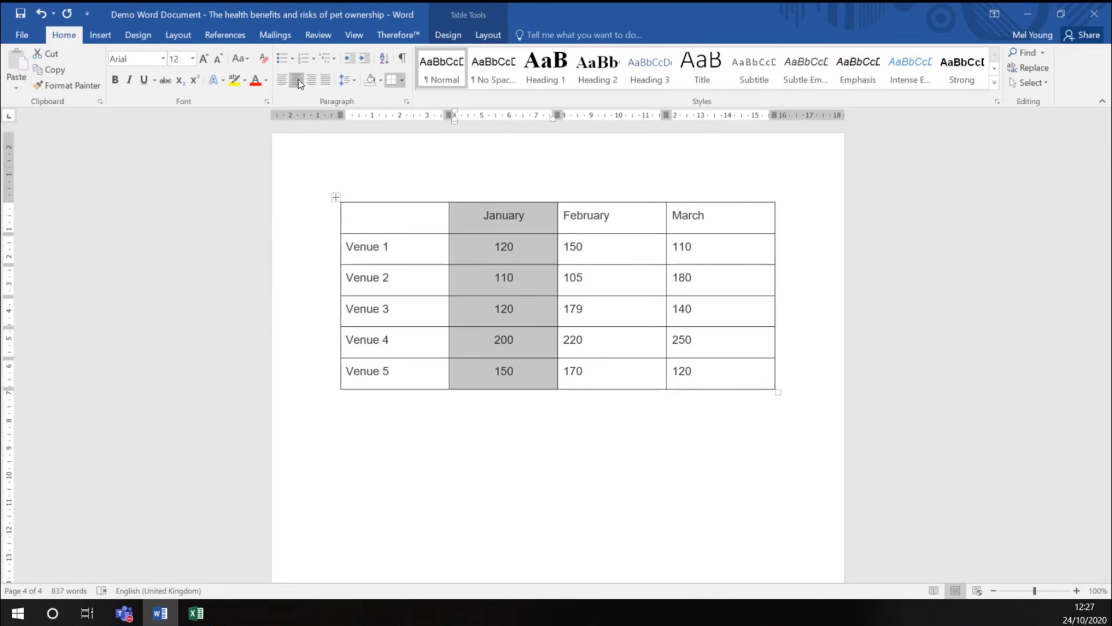
{"action": "left_click_drag", "start_coordinate": [565, 216], "coordinate": [707, 371]}
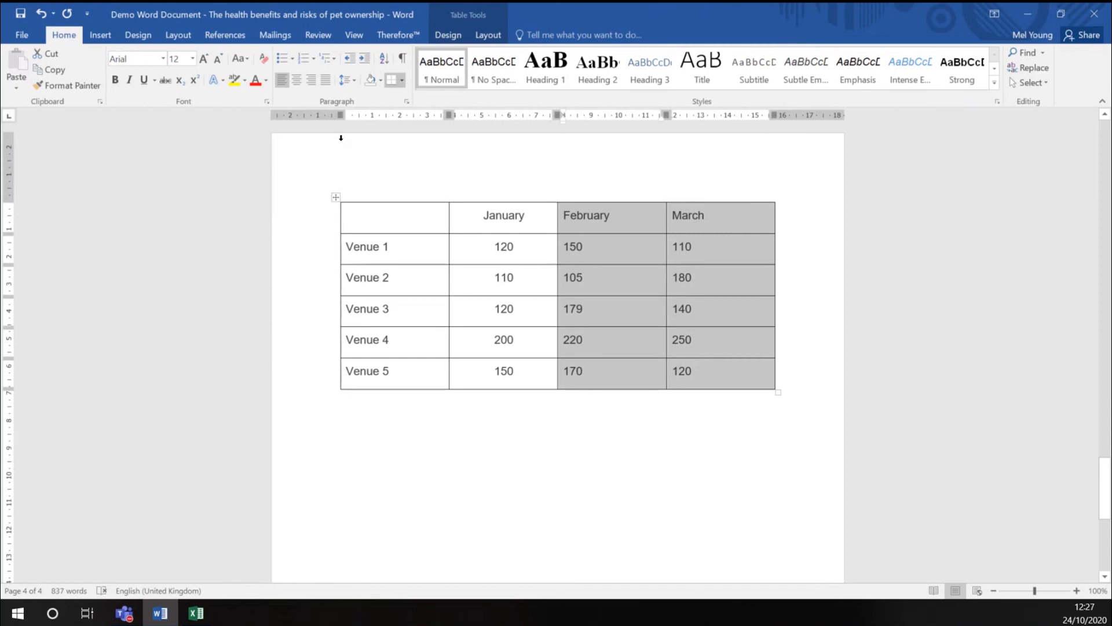
{"action": "left_click", "coordinate": [297, 81]}
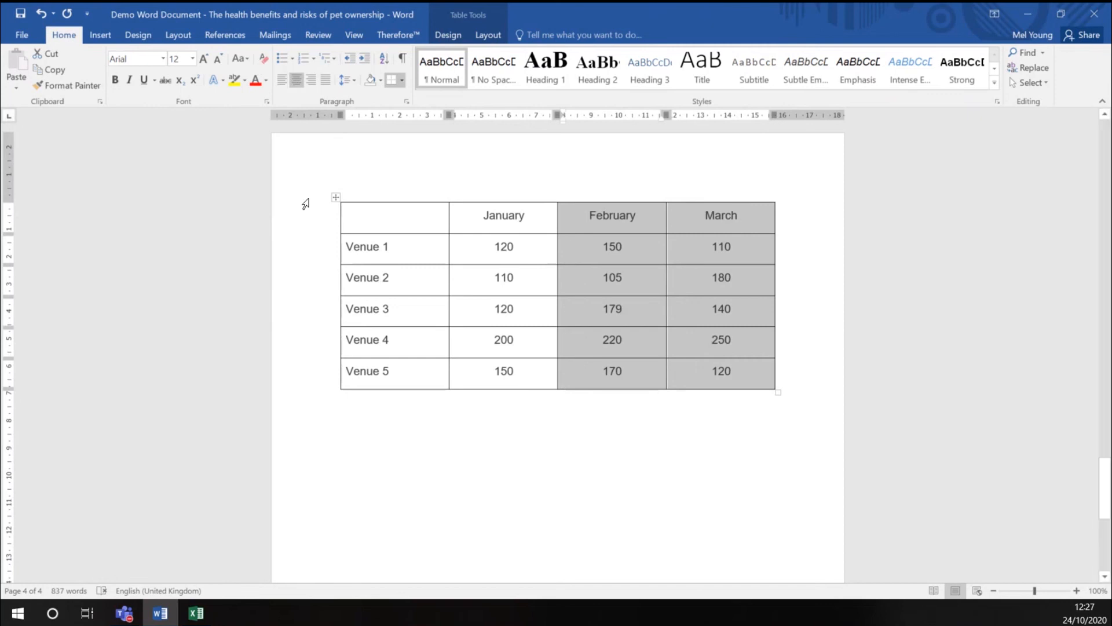
Select the January column, the Venue 1 row, the Venue 3 row and the whole table in turn, then clear the selection
{"action": "left_click", "coordinate": [378, 232]}
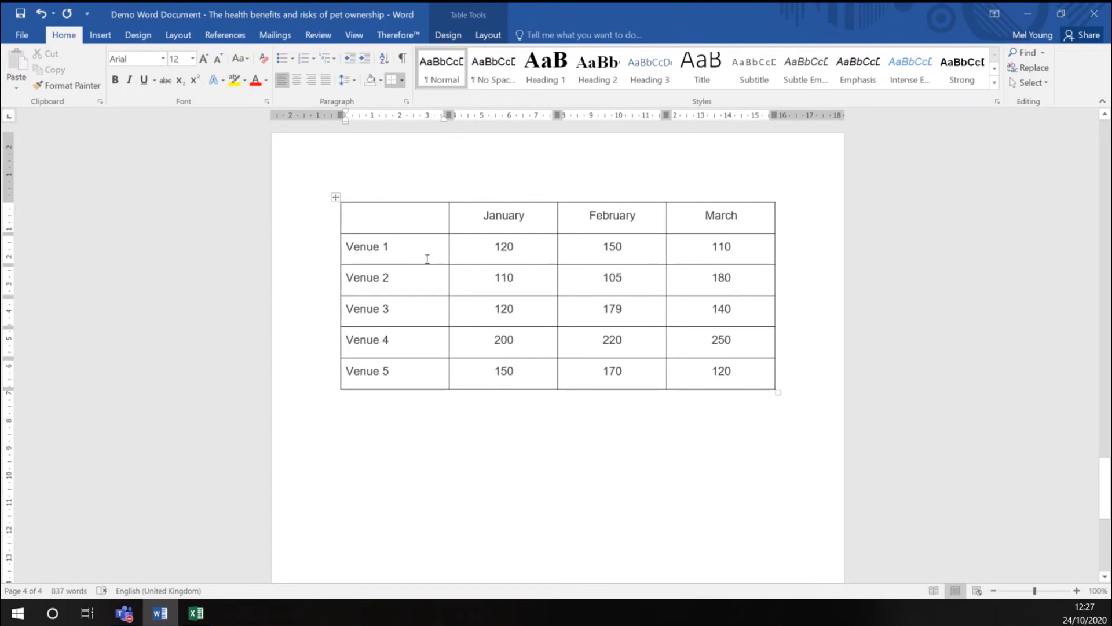
{"action": "left_click", "coordinate": [493, 197]}
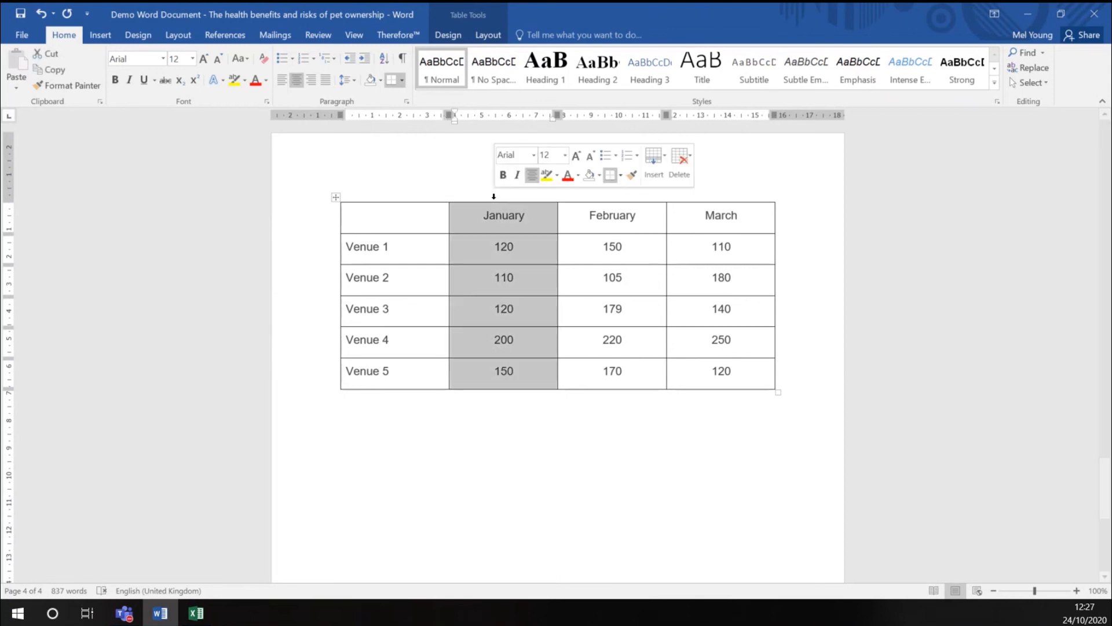
{"action": "left_click", "coordinate": [330, 253]}
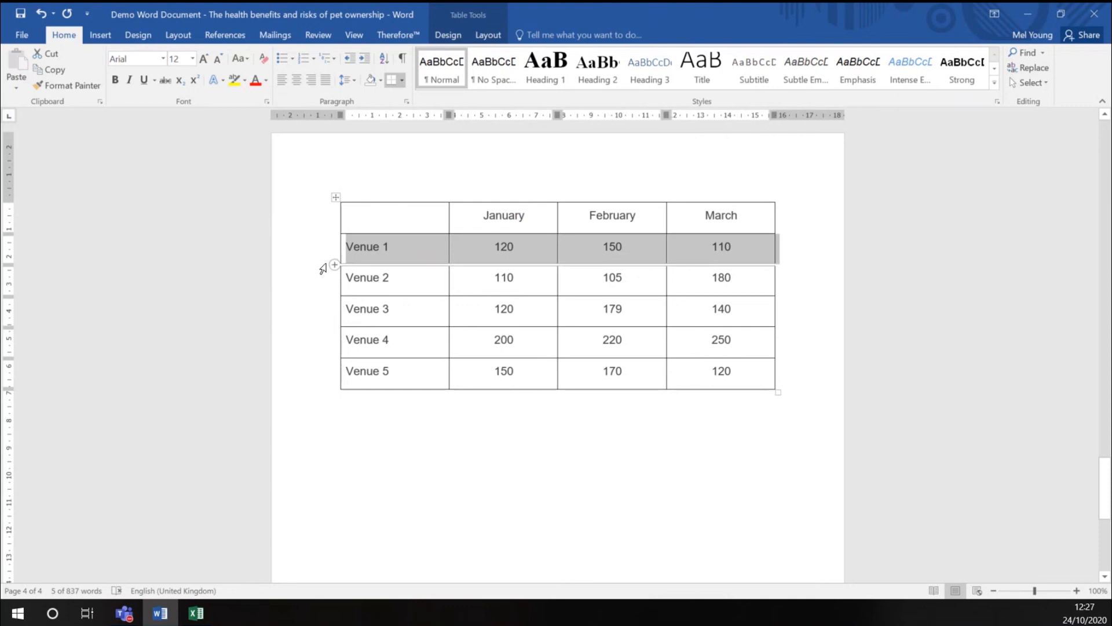
{"action": "left_click", "coordinate": [318, 325]}
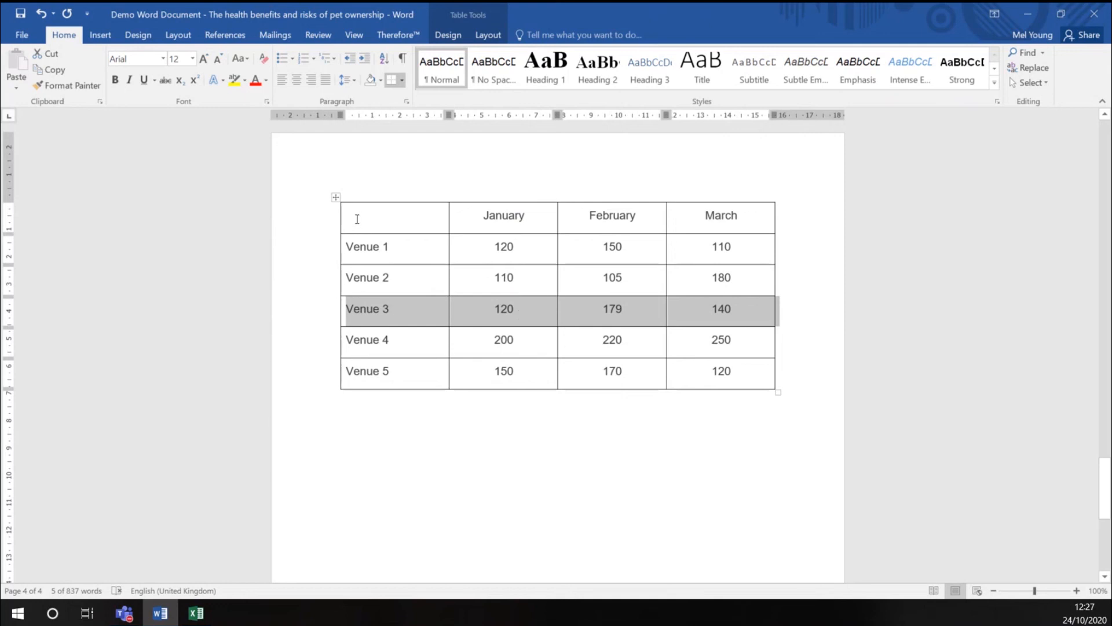
{"action": "left_click_drag", "start_coordinate": [355, 219], "coordinate": [711, 367]}
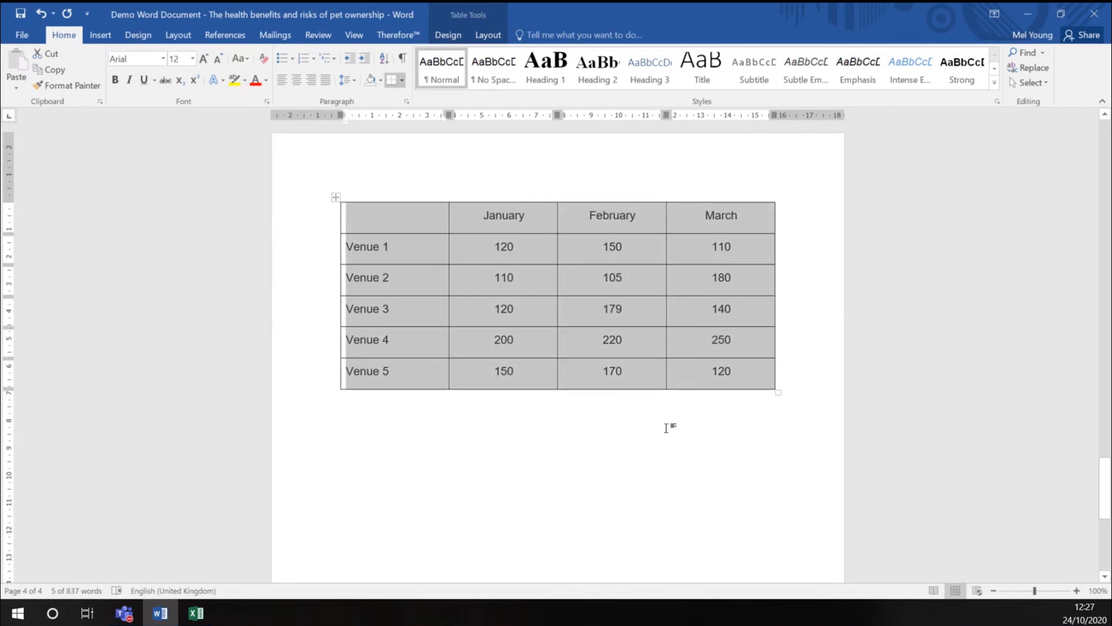
{"action": "left_click", "coordinate": [495, 310]}
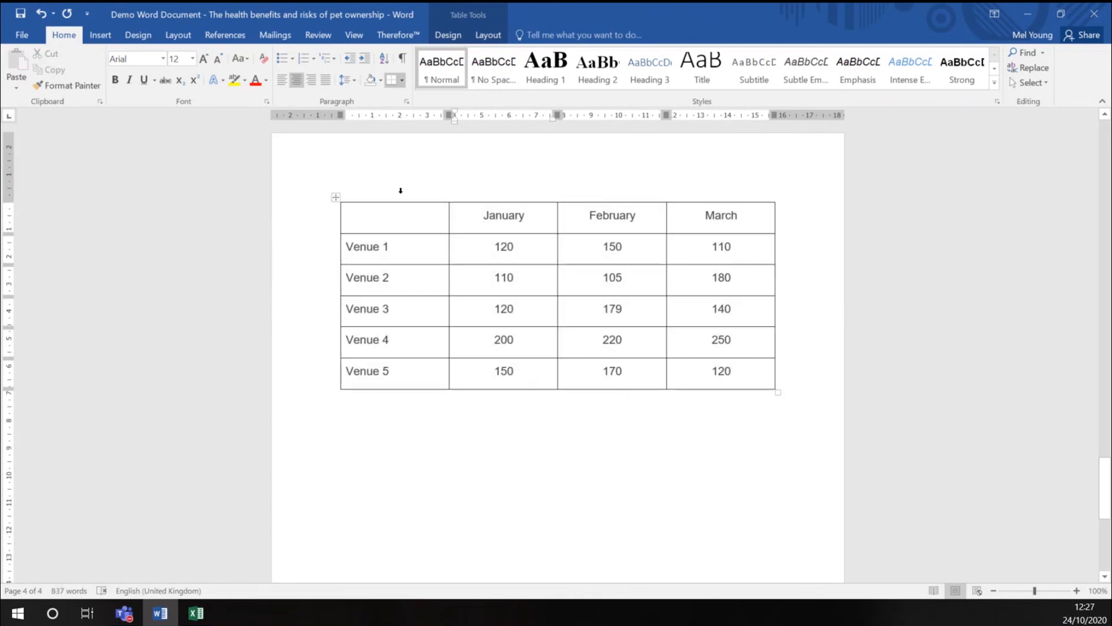
{"action": "left_click_drag", "start_coordinate": [400, 191], "coordinate": [673, 196]}
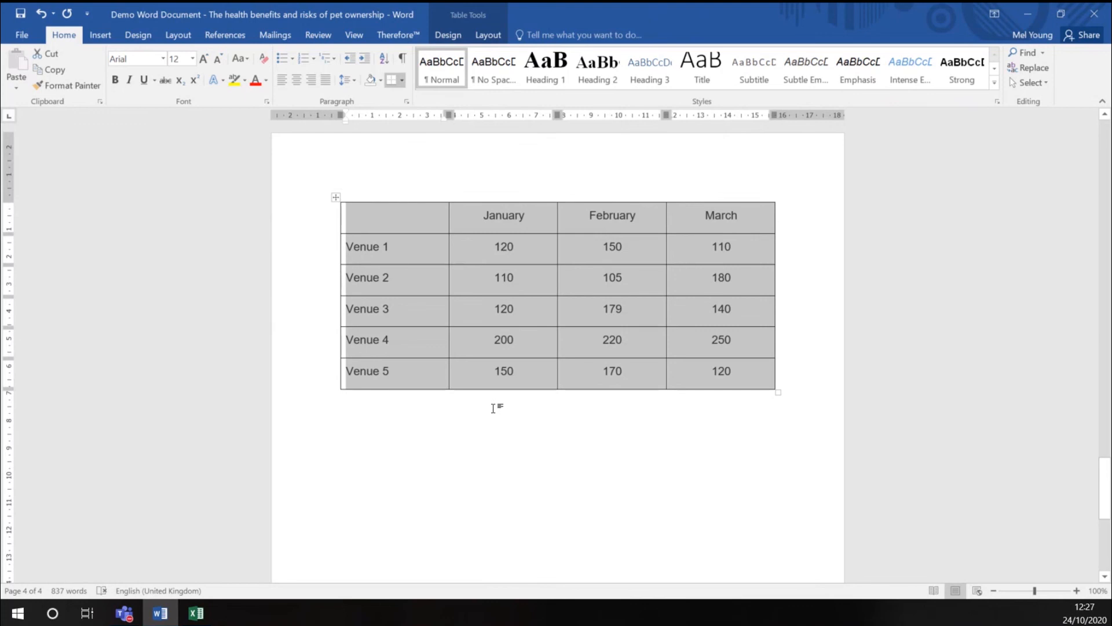
{"action": "left_click", "coordinate": [480, 352]}
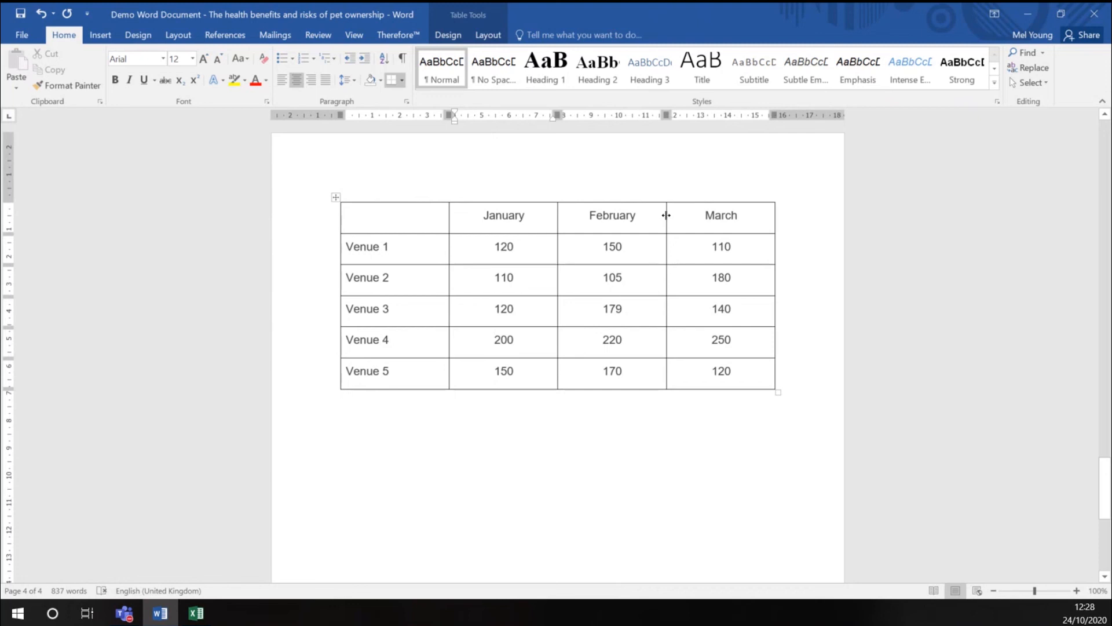
Narrow the March, February and January columns to fit their headings, widening the first column to about twice its width
{"action": "left_click_drag", "start_coordinate": [666, 215], "coordinate": [708, 219]}
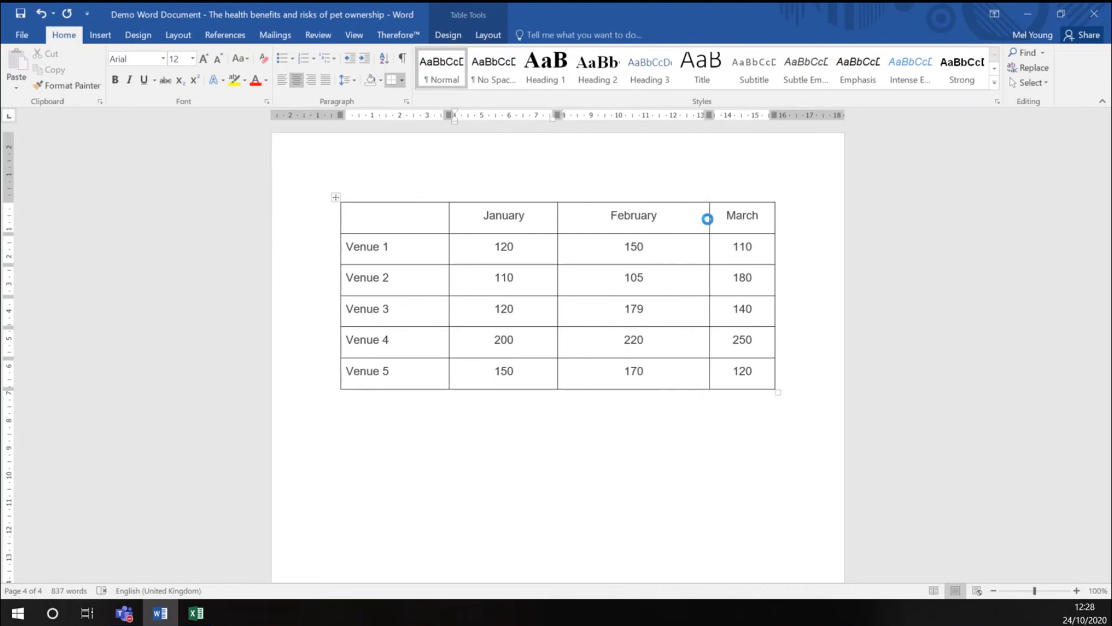
{"action": "left_click_drag", "start_coordinate": [558, 217], "coordinate": [635, 217]}
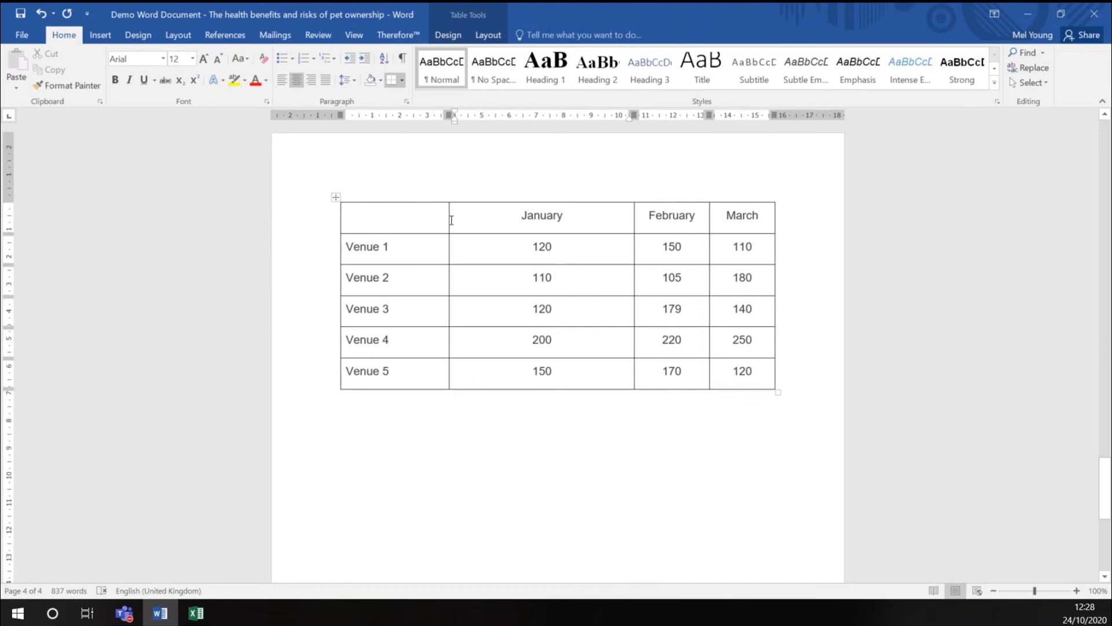
{"action": "left_click_drag", "start_coordinate": [449, 217], "coordinate": [552, 219]}
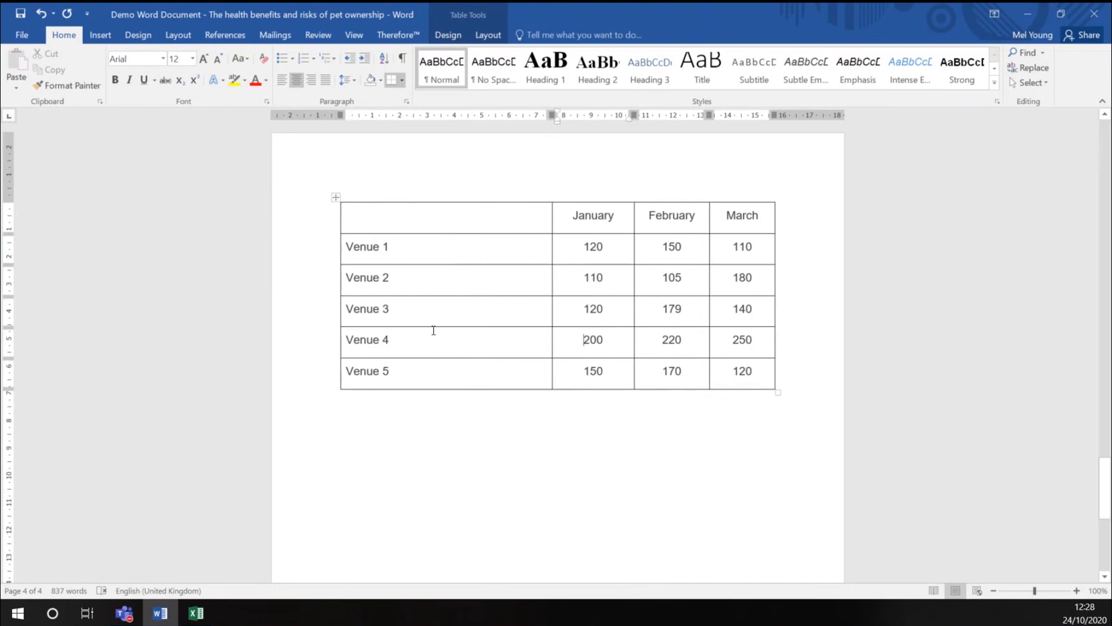
Enter the heading "Venue Capacity each month" in the empty first cell of the table's heading row
{"action": "left_click", "coordinate": [389, 226]}
{"action": "type", "text": "Ve"}
{"action": "type", "text": "nue"}
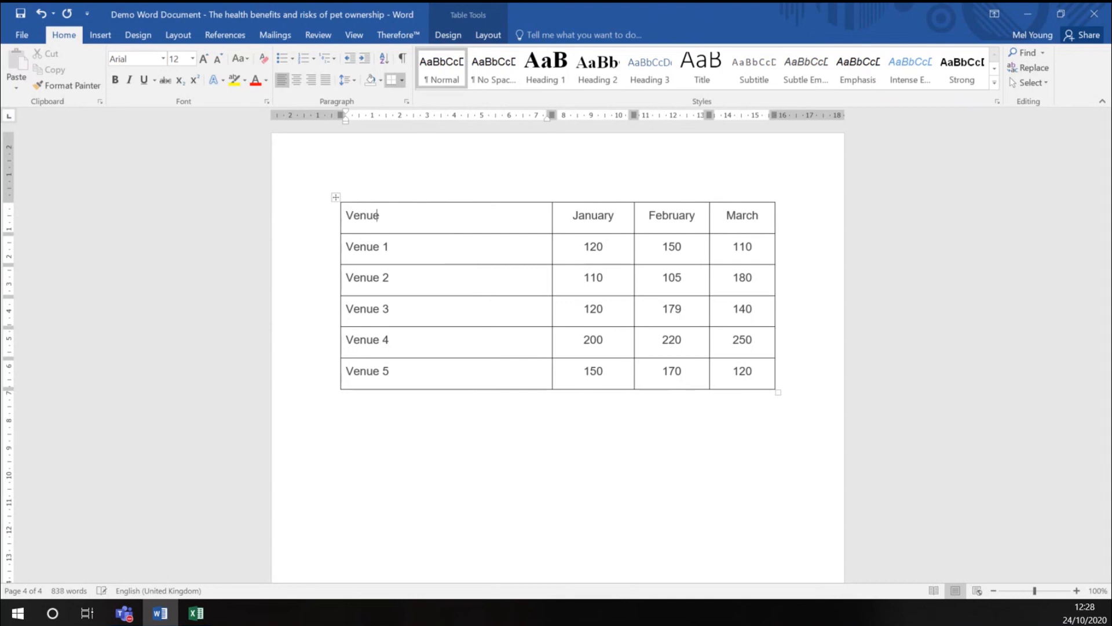
{"action": "type", "text": " Capacity each month"}
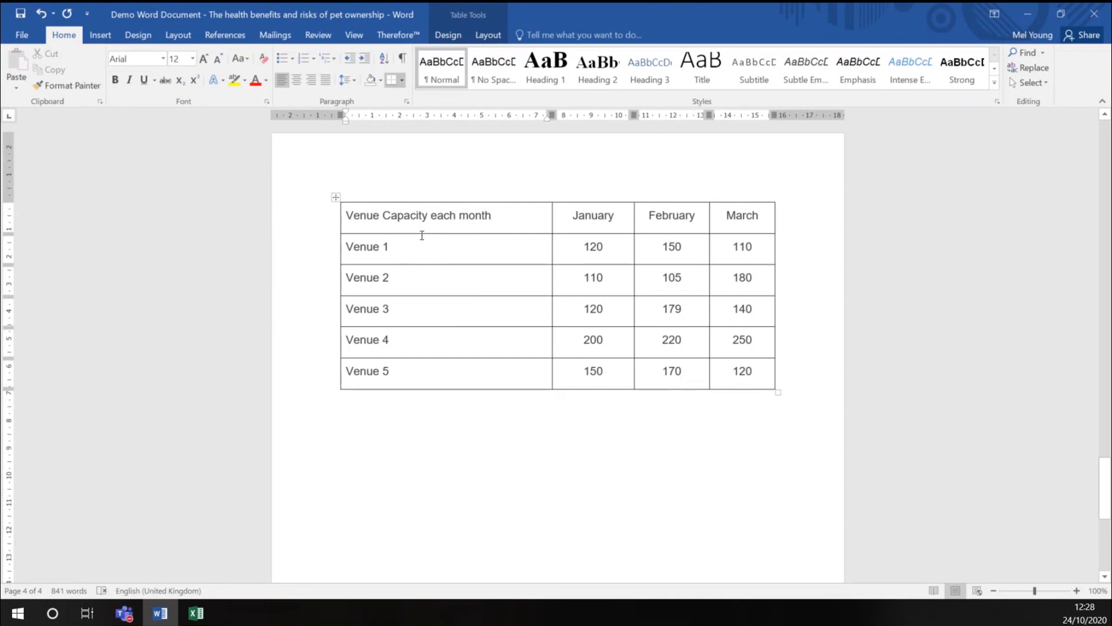
Sort the whole venue capacity table by the January column as numbers in descending order, keeping the header row, and clear the selection
{"action": "triple_click", "coordinate": [386, 219]}
{"action": "left_click_drag", "start_coordinate": [537, 239], "coordinate": [722, 363]}
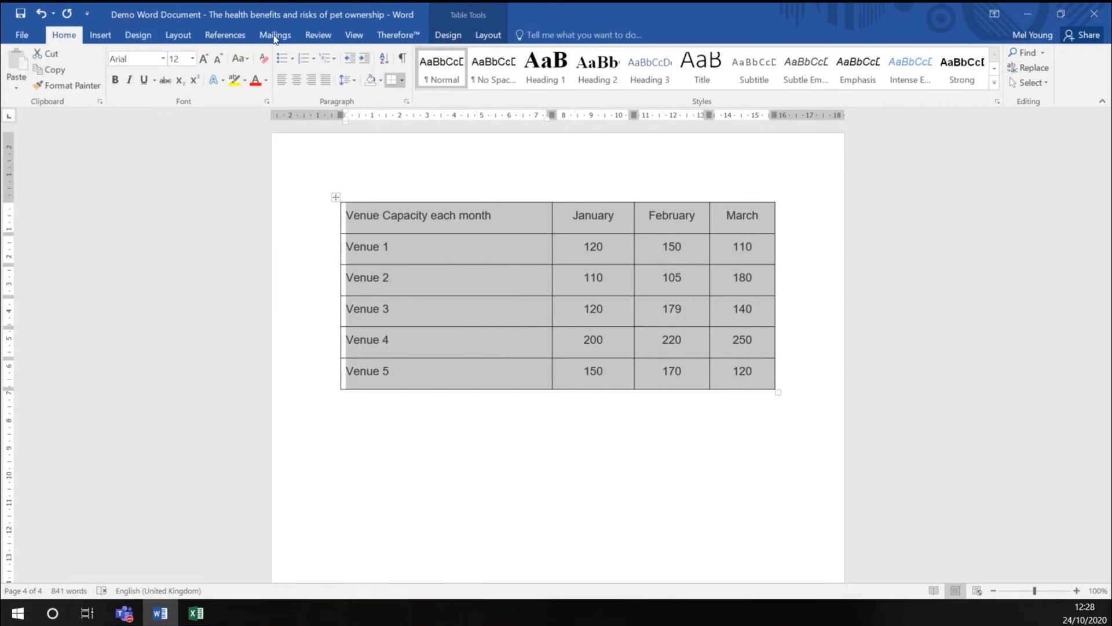
{"action": "left_click", "coordinate": [385, 61]}
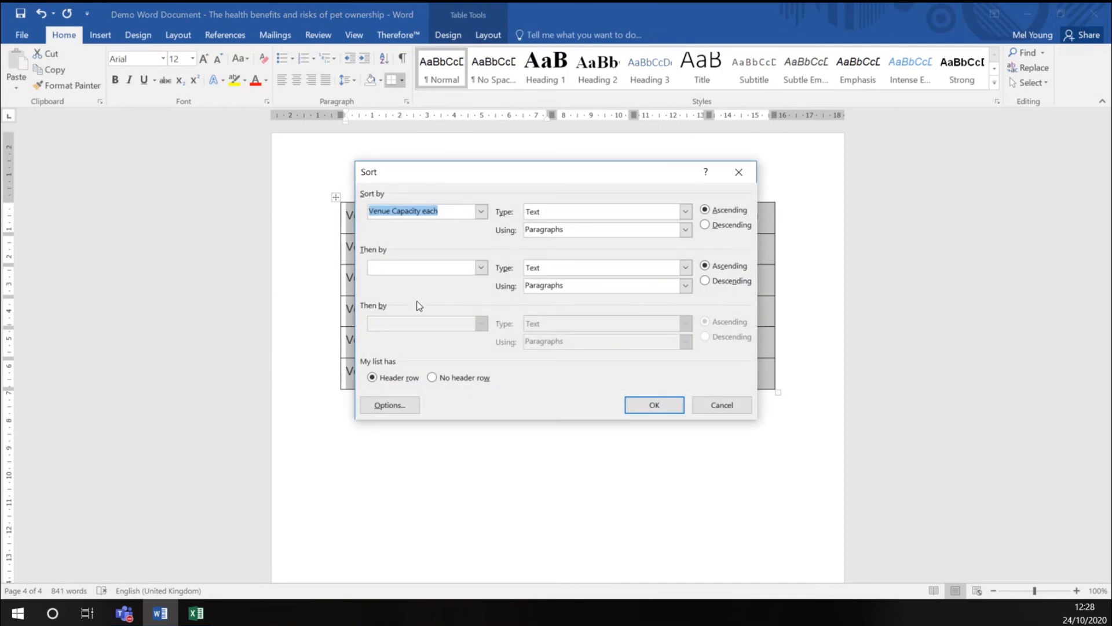
{"action": "left_click", "coordinate": [480, 211]}
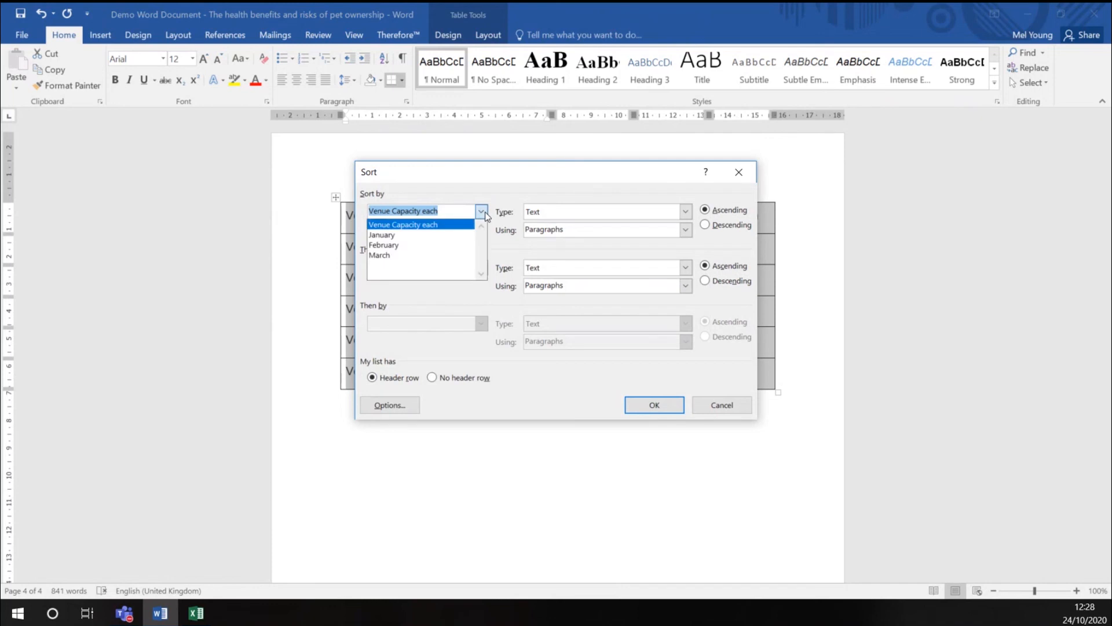
{"action": "left_click", "coordinate": [398, 235]}
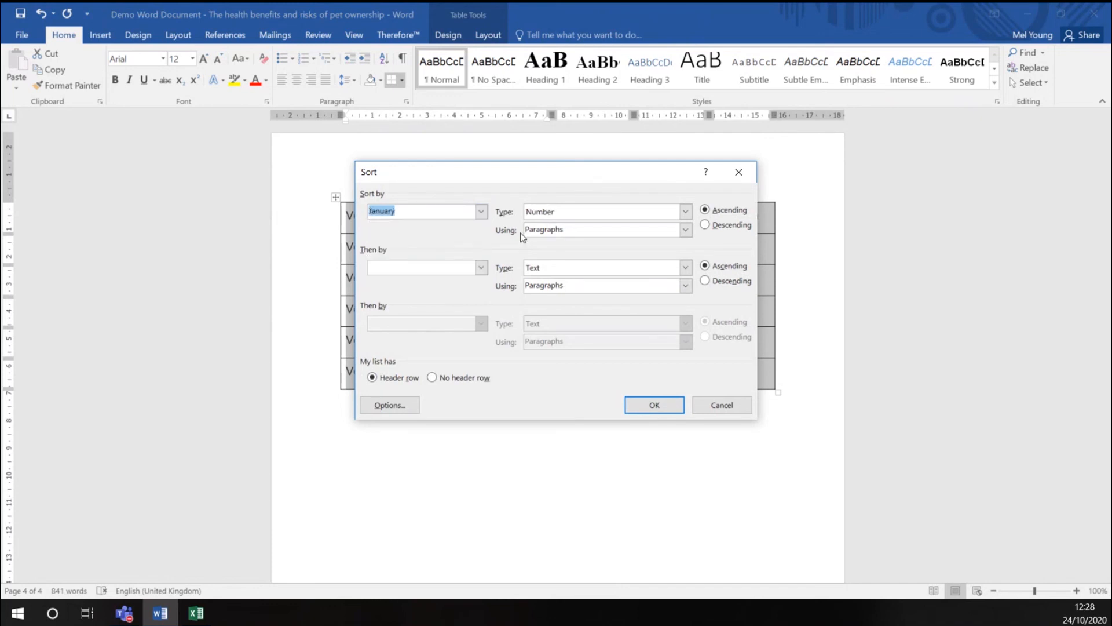
{"action": "left_click", "coordinate": [706, 225]}
{"action": "left_click_drag", "start_coordinate": [557, 179], "coordinate": [667, 273]}
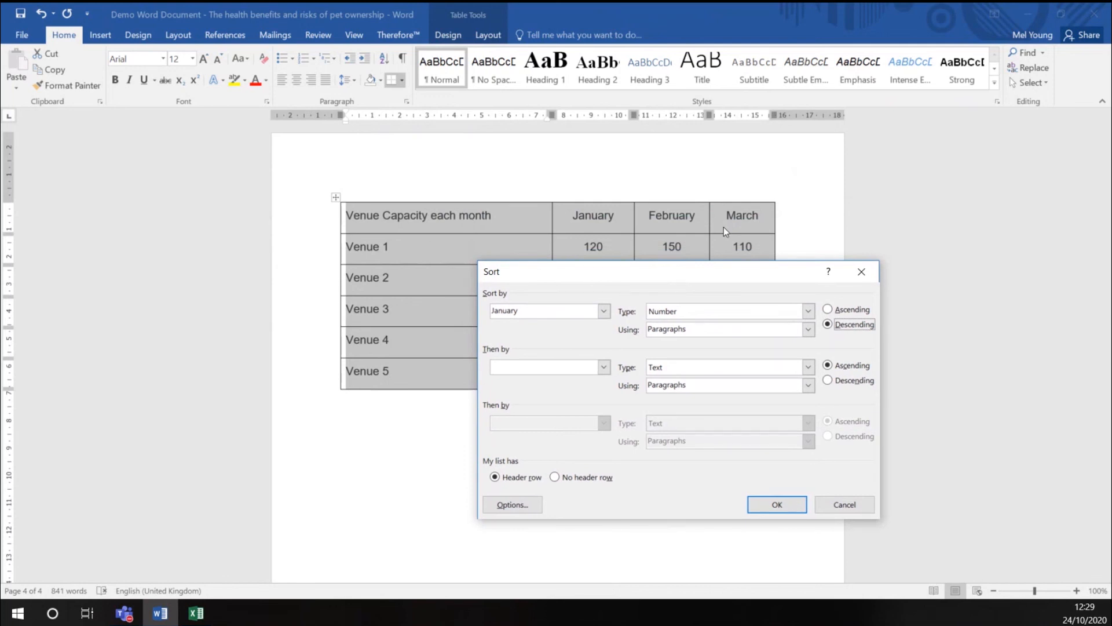
{"action": "left_click", "coordinate": [777, 504]}
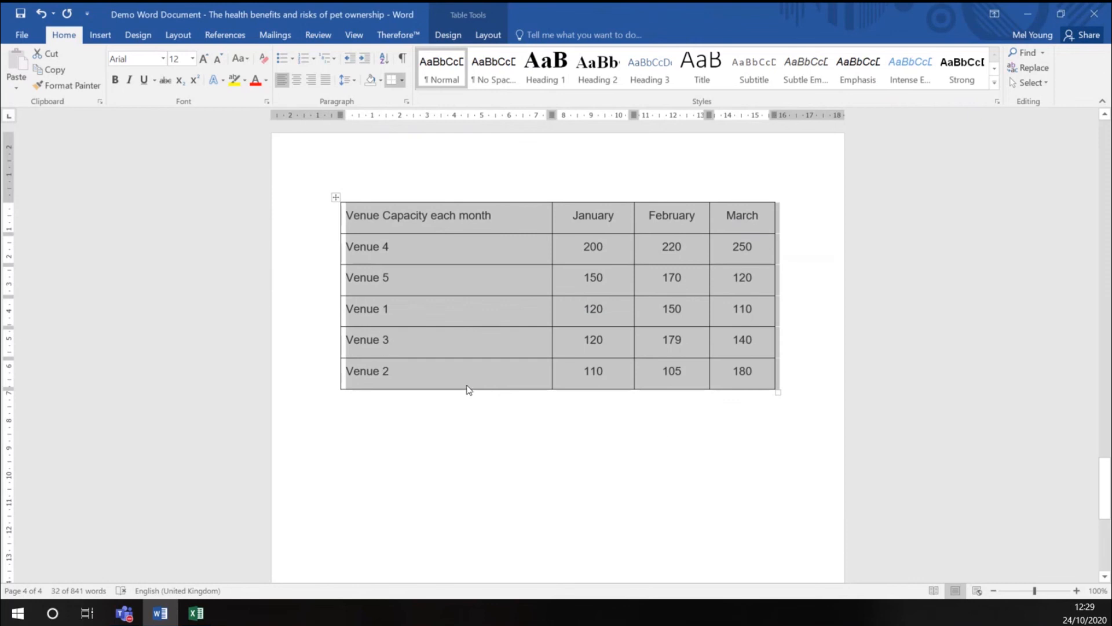
{"action": "left_click", "coordinate": [515, 342]}
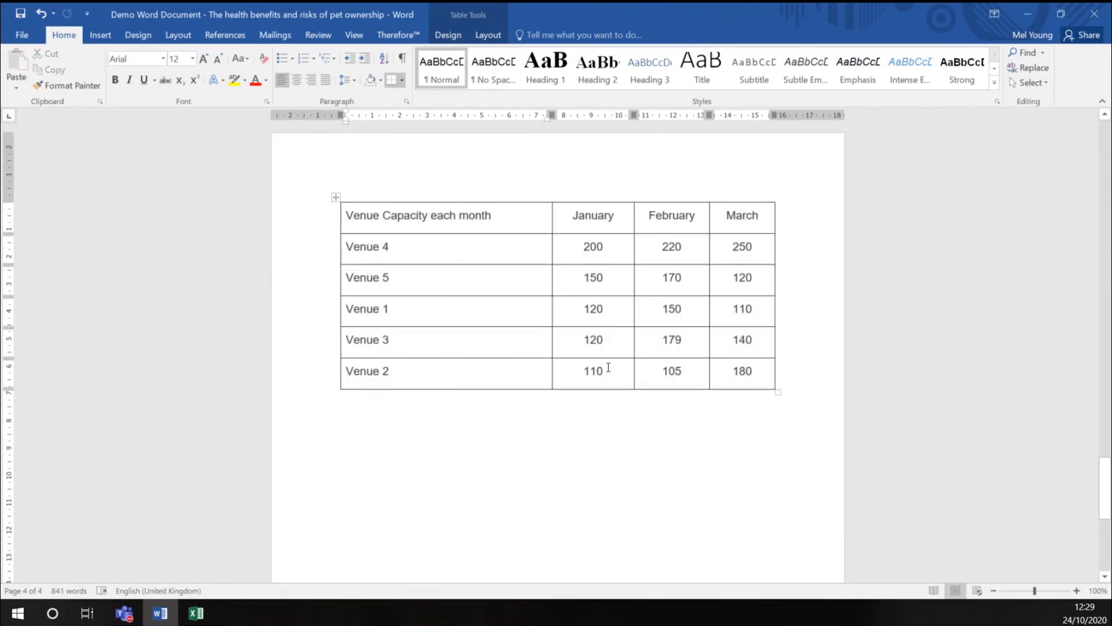